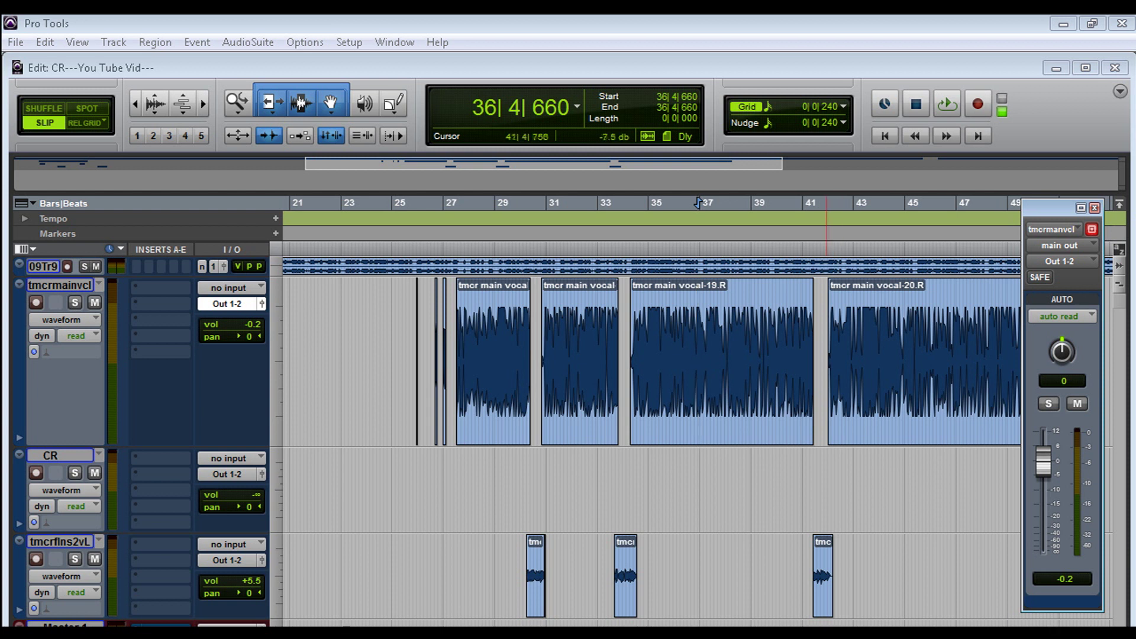
Step: Solo the tmcrmainvcl main vocal track
{"action": "key", "text": "shift+s"}
Step: Play the main vocal from bar 27 to about bar 36, moving its output window left over the regions
{"action": "left_click", "coordinate": [452, 322]}
{"action": "key", "text": "shift+s"}
{"action": "key", "text": "space"}
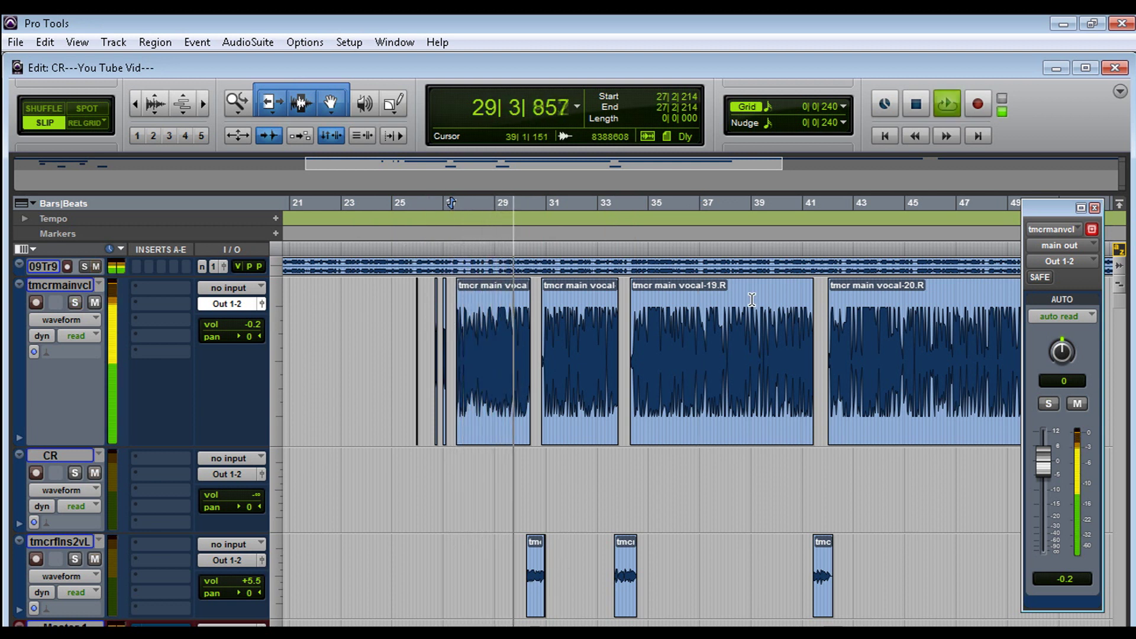
{"action": "left_click_drag", "start_coordinate": [1050, 207], "coordinate": [478, 208]}
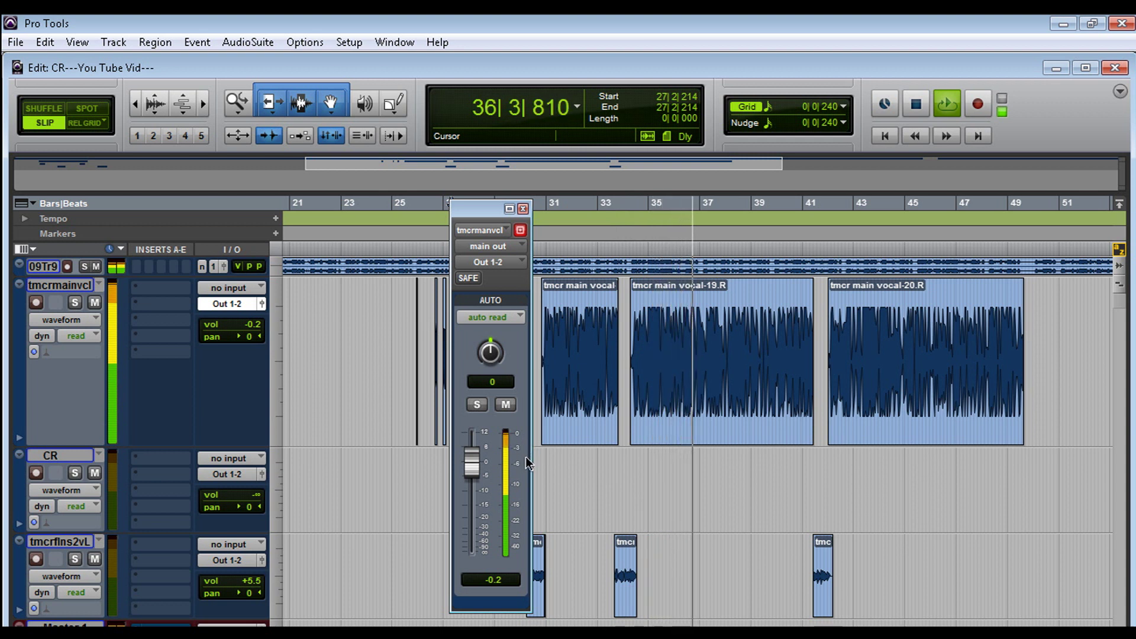
{"action": "key", "text": "space"}
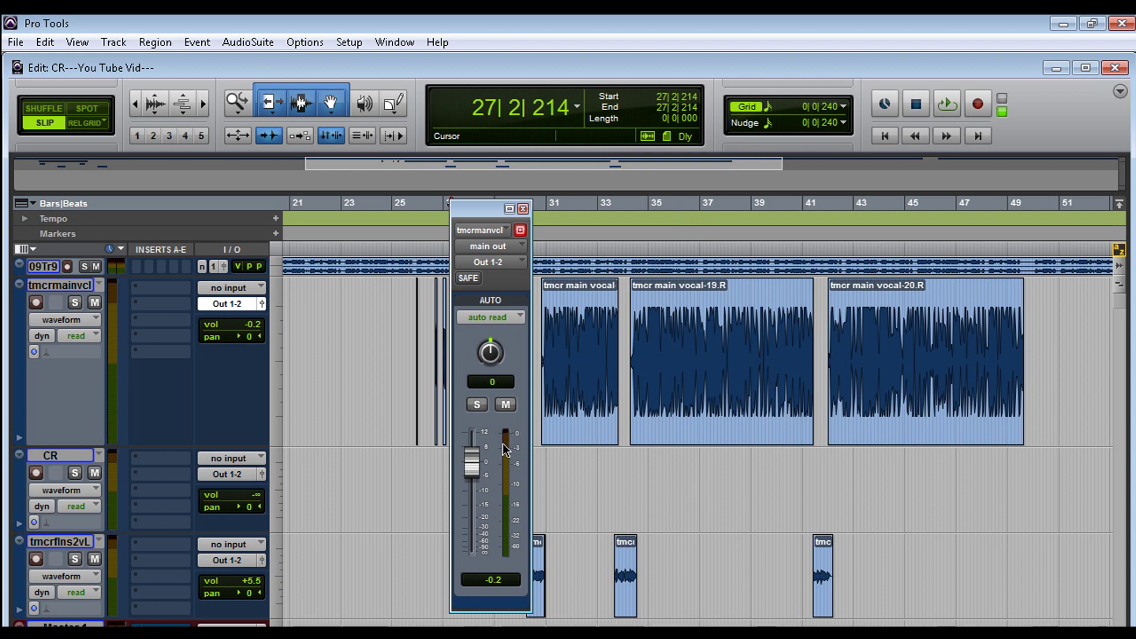
Step: Insert an EQ 3 1-Band (mono) on the vocal's first insert with the 80 Hz high-pass preset
{"action": "left_click", "coordinate": [177, 291]}
{"action": "mouse_move", "coordinate": [180, 316]}
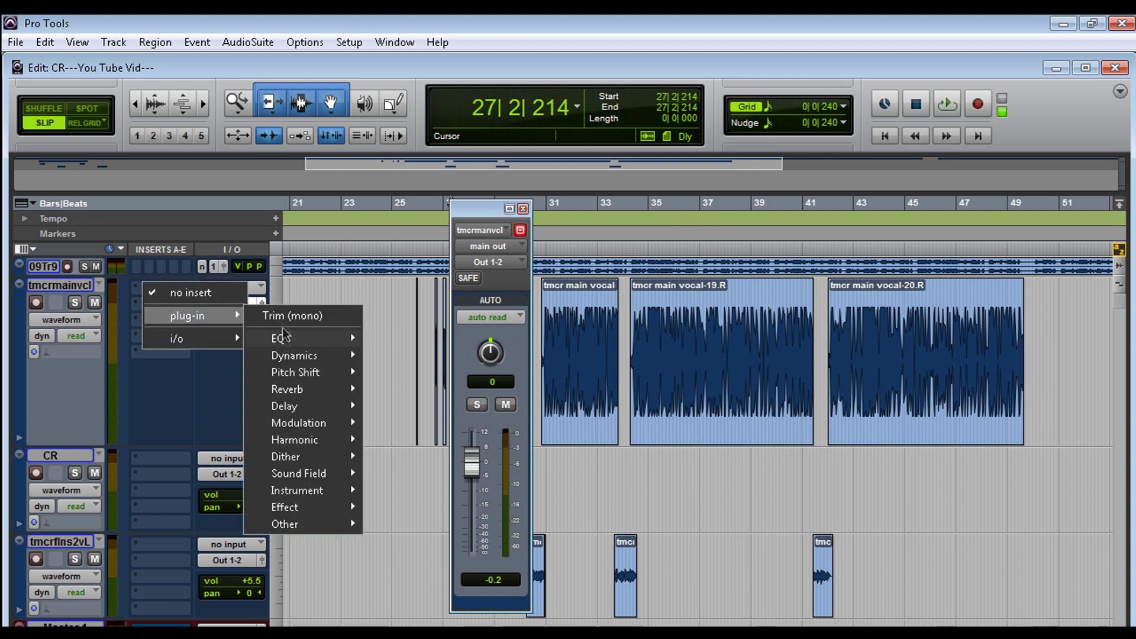
{"action": "mouse_move", "coordinate": [284, 338]}
{"action": "left_click", "coordinate": [414, 369]}
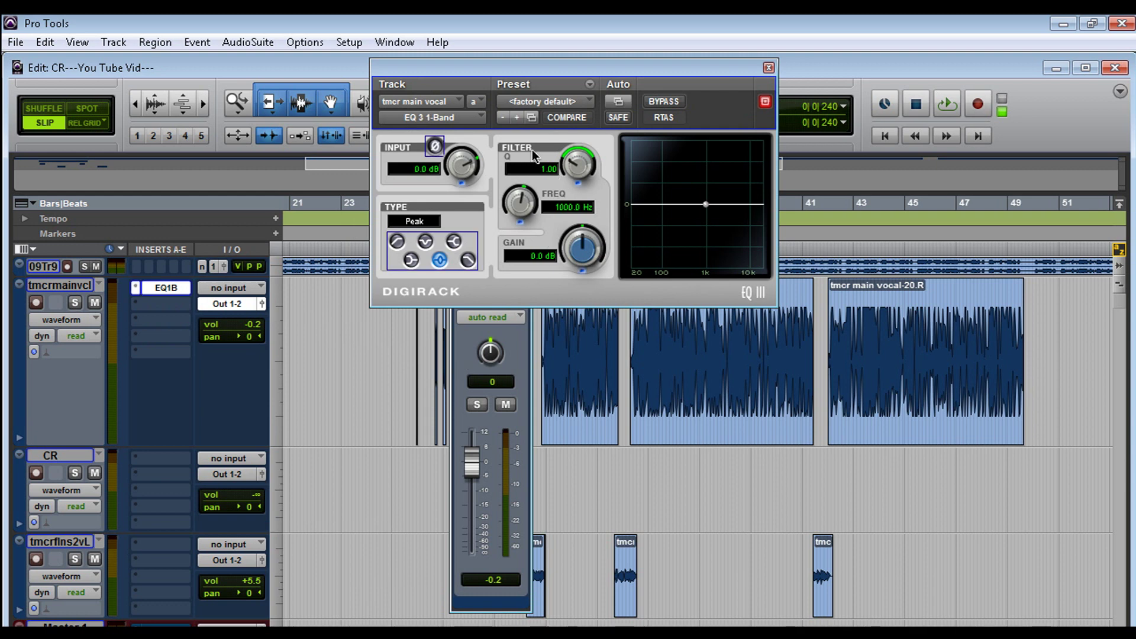
{"action": "left_click", "coordinate": [544, 102]}
{"action": "mouse_move", "coordinate": [591, 372]}
{"action": "left_click", "coordinate": [709, 533]}
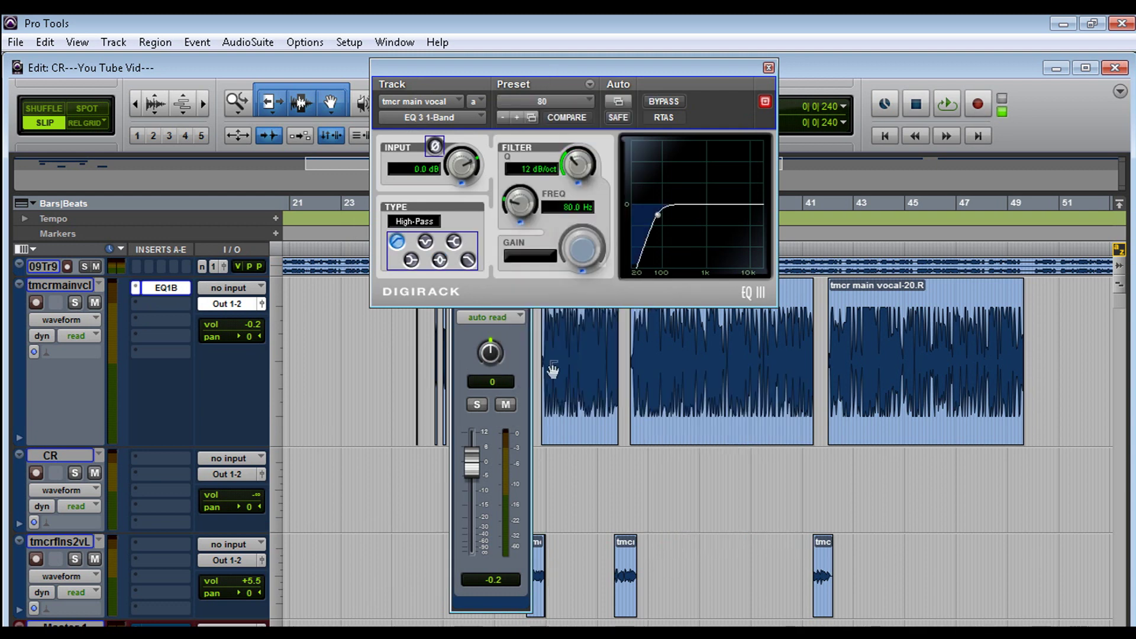
Step: Audition the filtered vocal, move the EQ window aside and close the output window
{"action": "left_click", "coordinate": [538, 361]}
{"action": "key", "text": "space"}
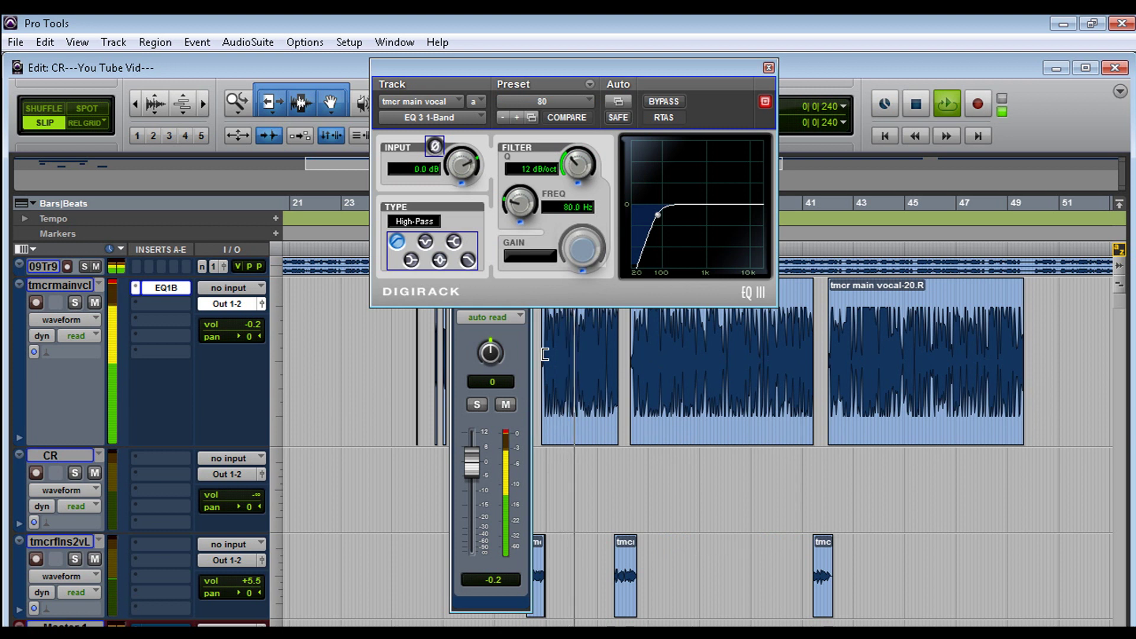
{"action": "key", "text": "space"}
{"action": "left_click_drag", "start_coordinate": [633, 79], "coordinate": [808, 89]}
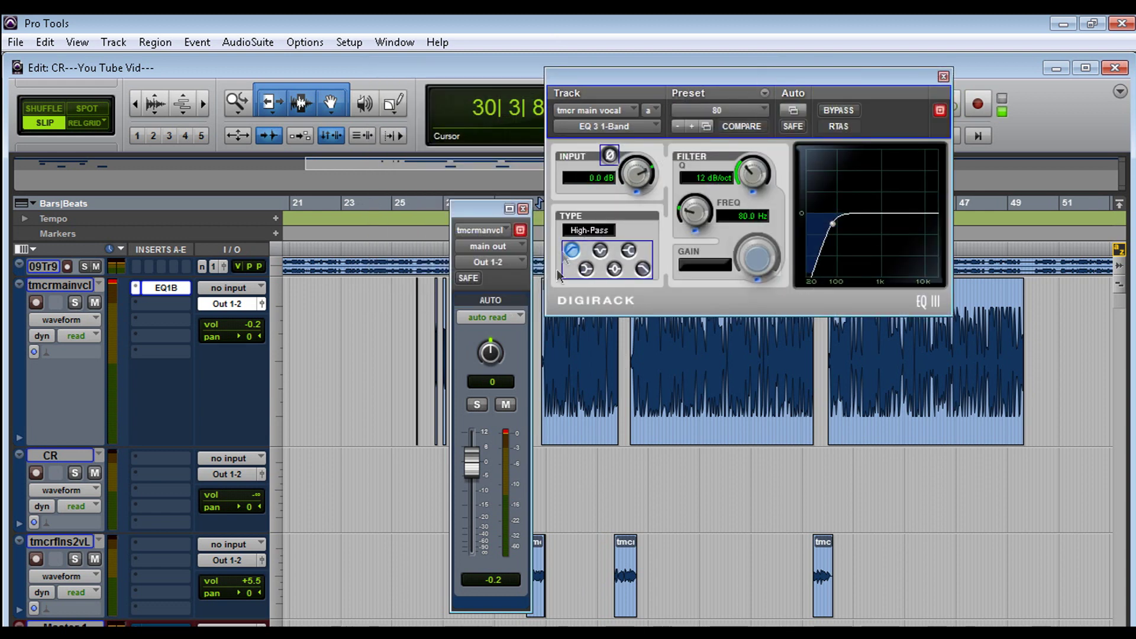
{"action": "left_click", "coordinate": [523, 209]}
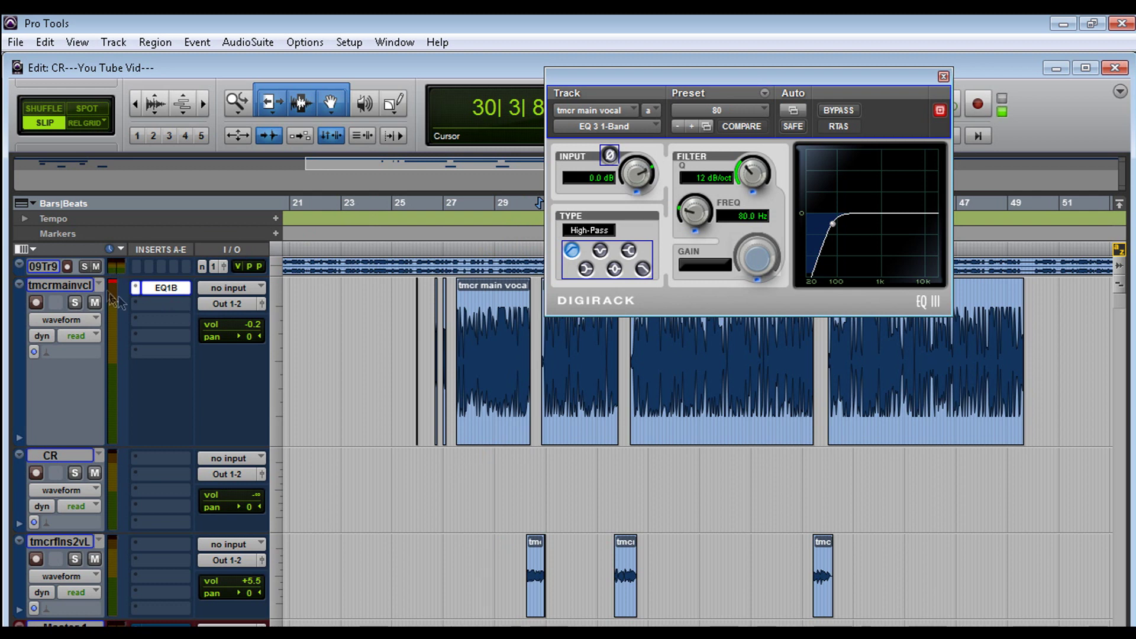
{"action": "left_click", "coordinate": [133, 290]}
Step: Replace the EQ in the first insert with a Trim (mono) plug-in set to -3.3 dB gain
{"action": "left_click", "coordinate": [142, 294]}
{"action": "left_click", "coordinate": [154, 287]}
{"action": "mouse_move", "coordinate": [183, 316]}
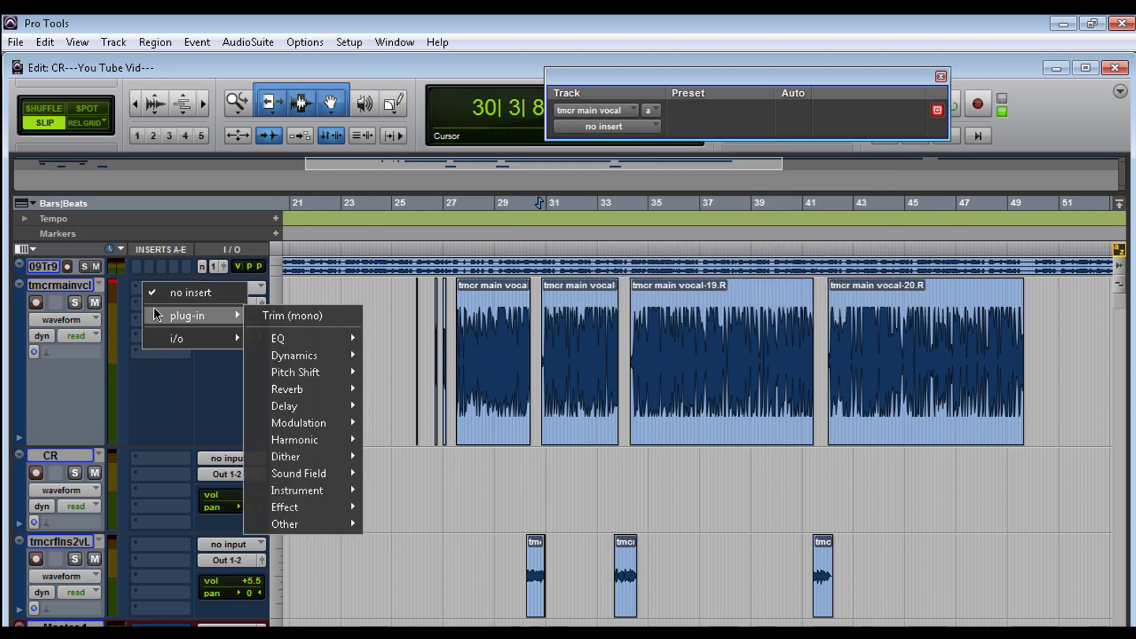
{"action": "mouse_move", "coordinate": [305, 526]}
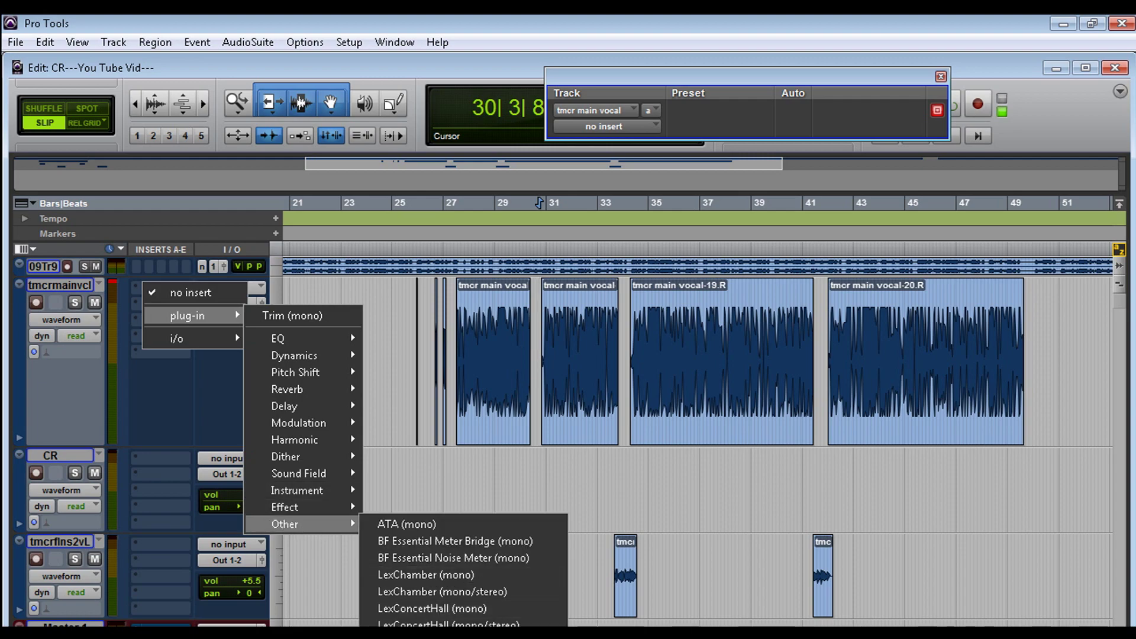
{"action": "left_click", "coordinate": [292, 315]}
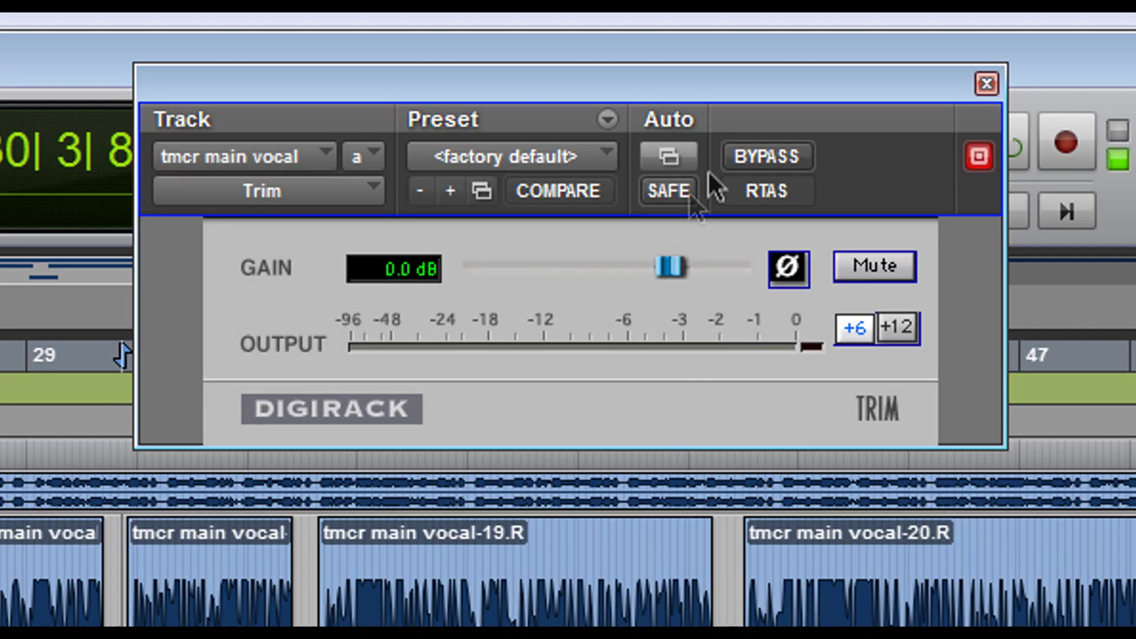
{"action": "left_click_drag", "start_coordinate": [663, 265], "coordinate": [643, 288]}
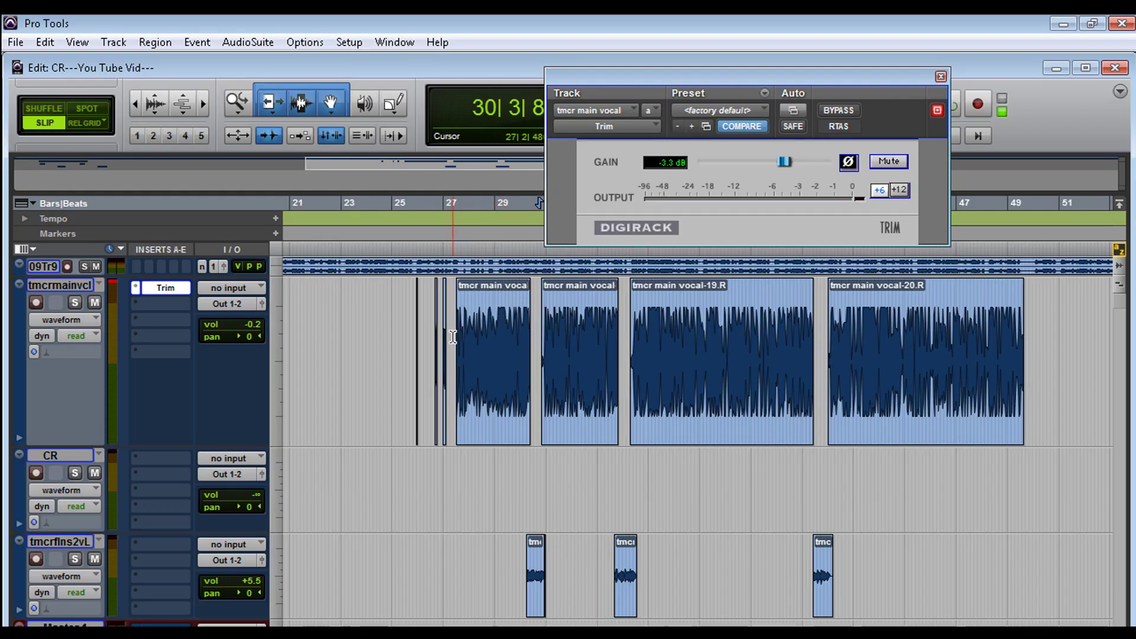
Step: Replay the vocal from bar 27 to check the trimmed level, with the output window reopened
{"action": "key", "text": "space"}
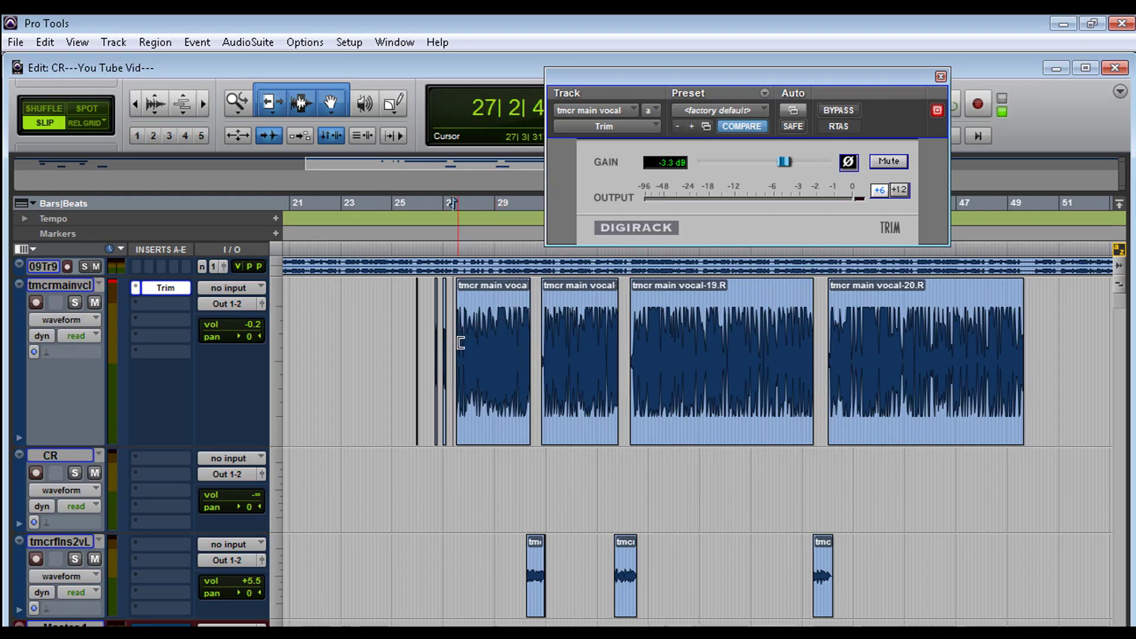
{"action": "key", "text": "space"}
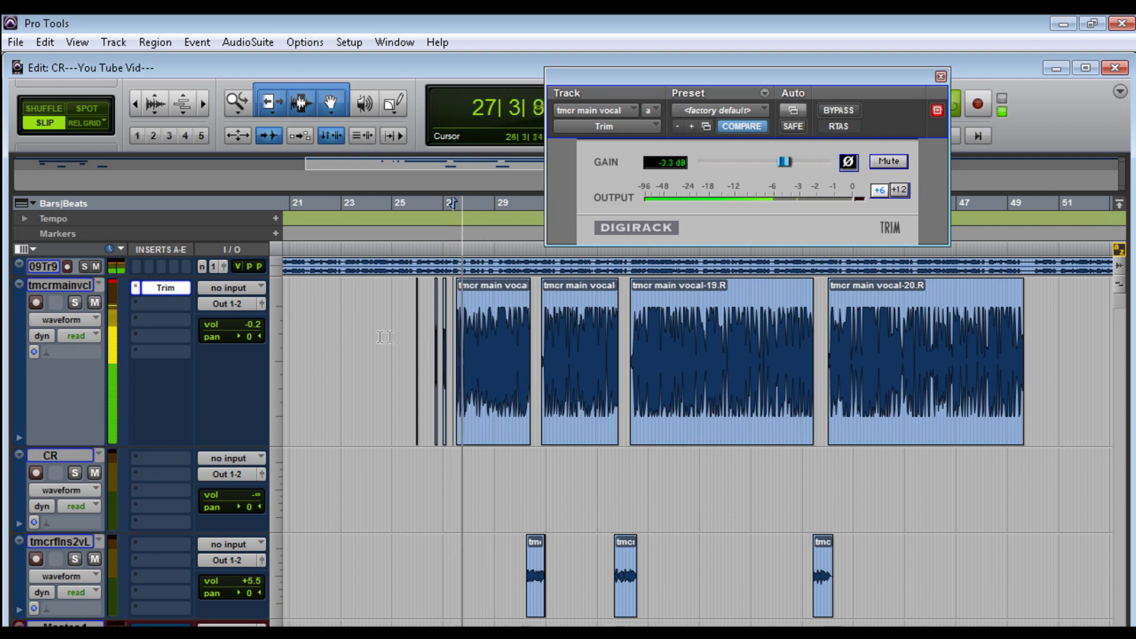
{"action": "left_click", "coordinate": [261, 303]}
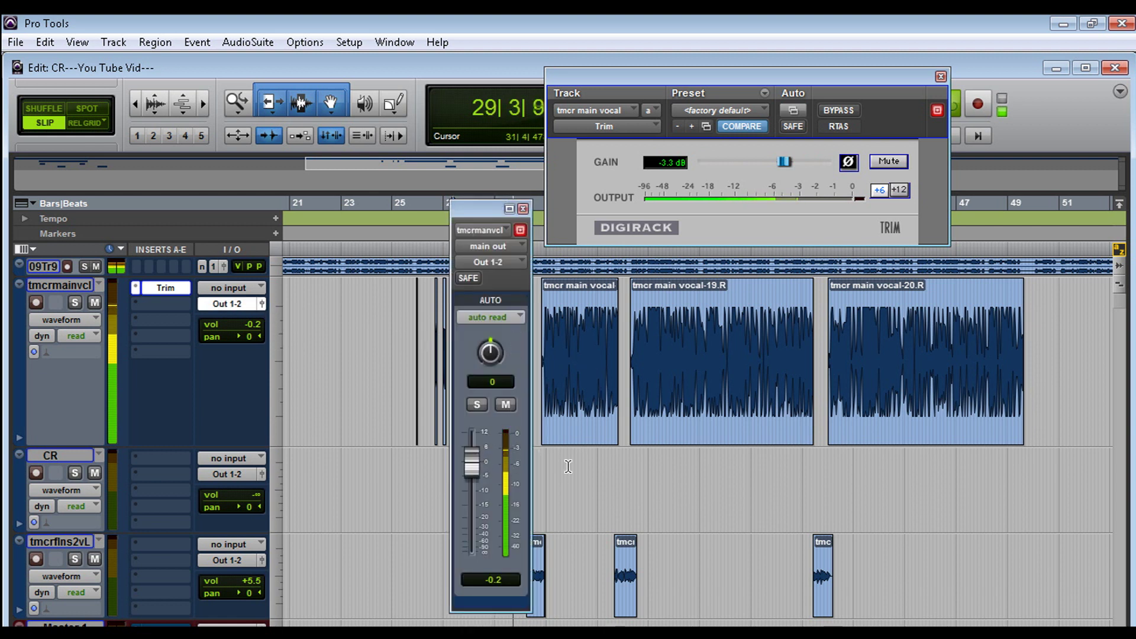
{"action": "key", "text": "space"}
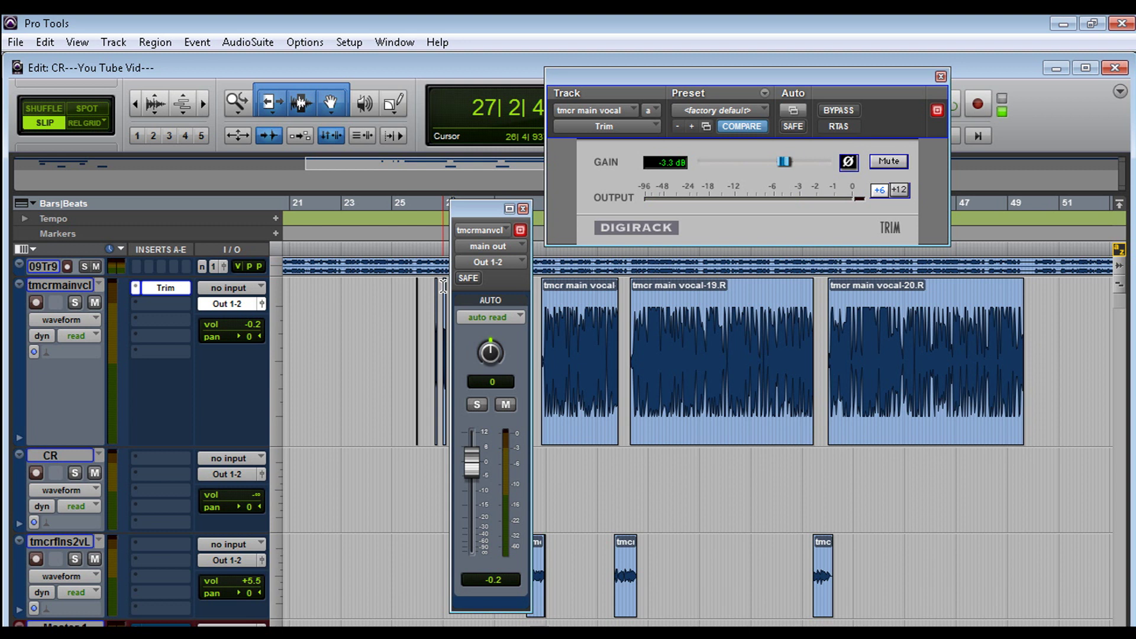
{"action": "left_click", "coordinate": [161, 304]}
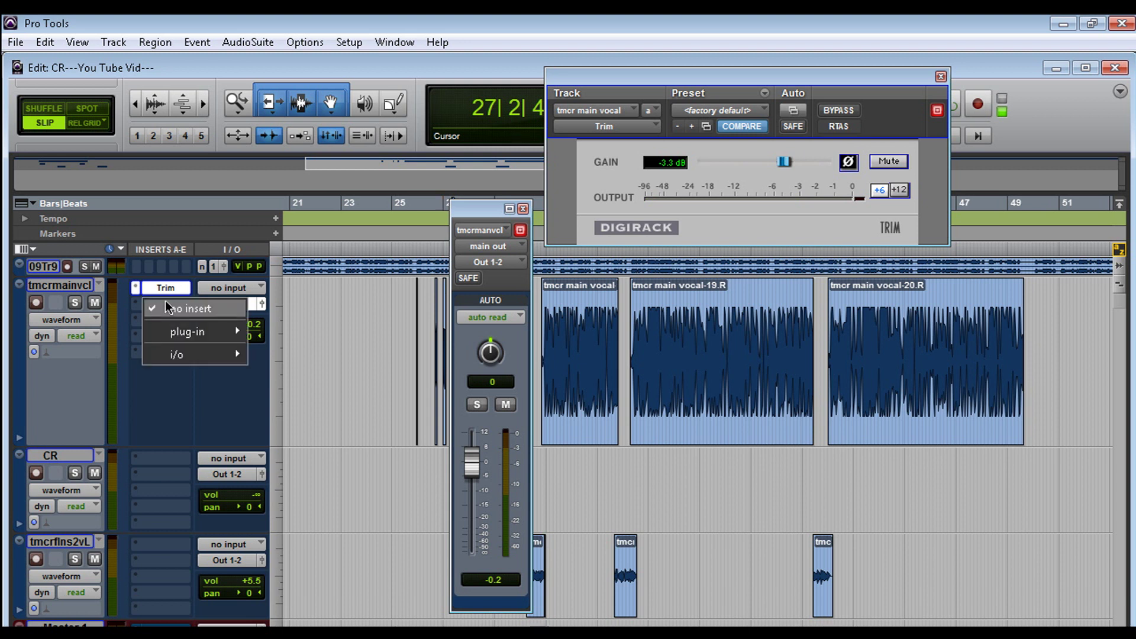
Step: Add an EQ 3 1-Band on the second insert after Trim with the 80 Hz high-pass preset
{"action": "mouse_move", "coordinate": [189, 331]}
{"action": "mouse_move", "coordinate": [303, 358]}
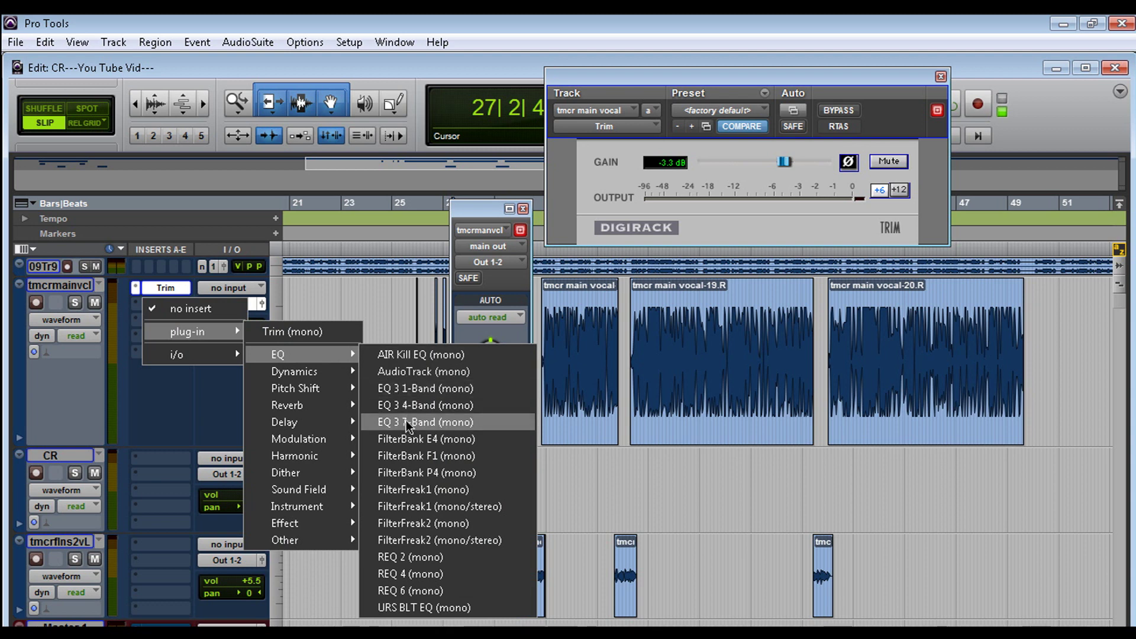
{"action": "left_click", "coordinate": [414, 389]}
{"action": "left_click", "coordinate": [702, 127]}
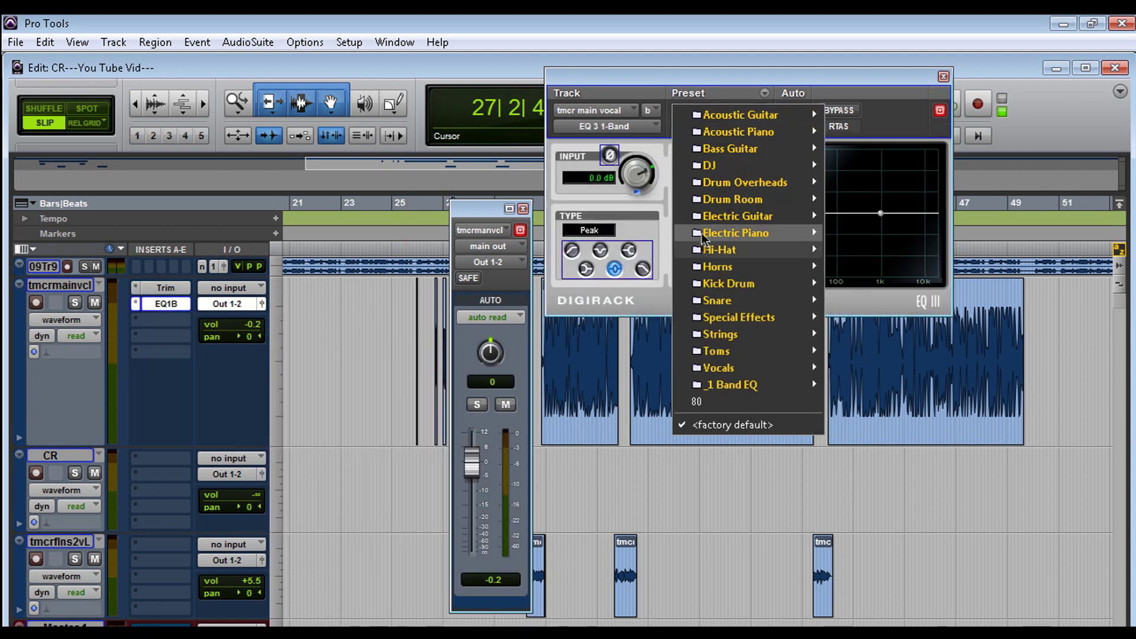
{"action": "left_click", "coordinate": [745, 402]}
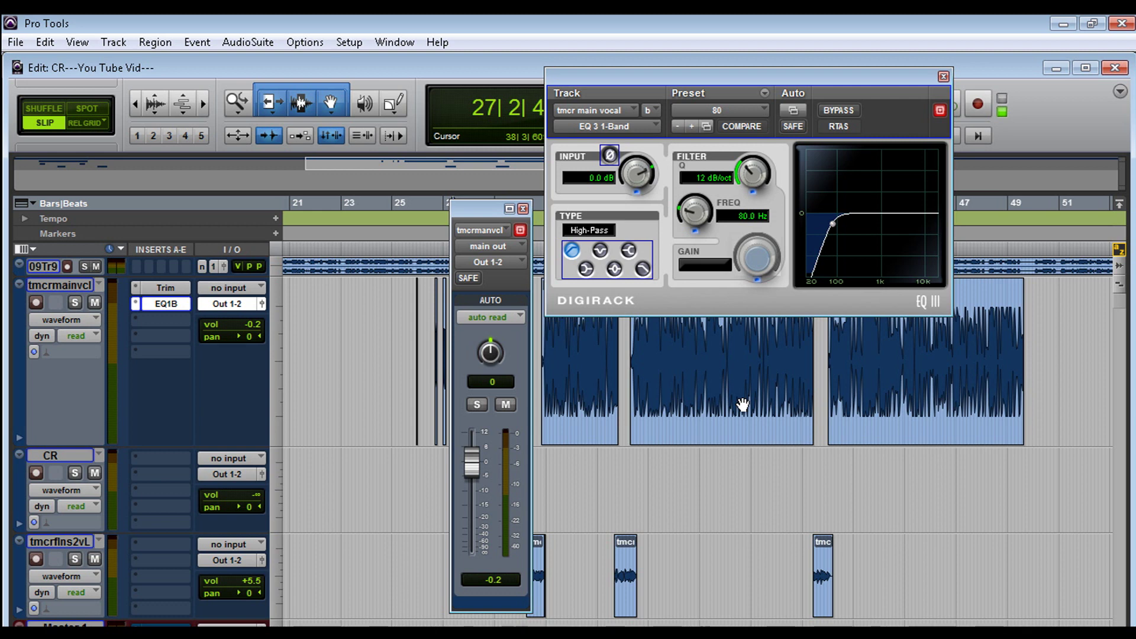
Step: Audition the processed vocal and close the EQ window
{"action": "key", "text": "space"}
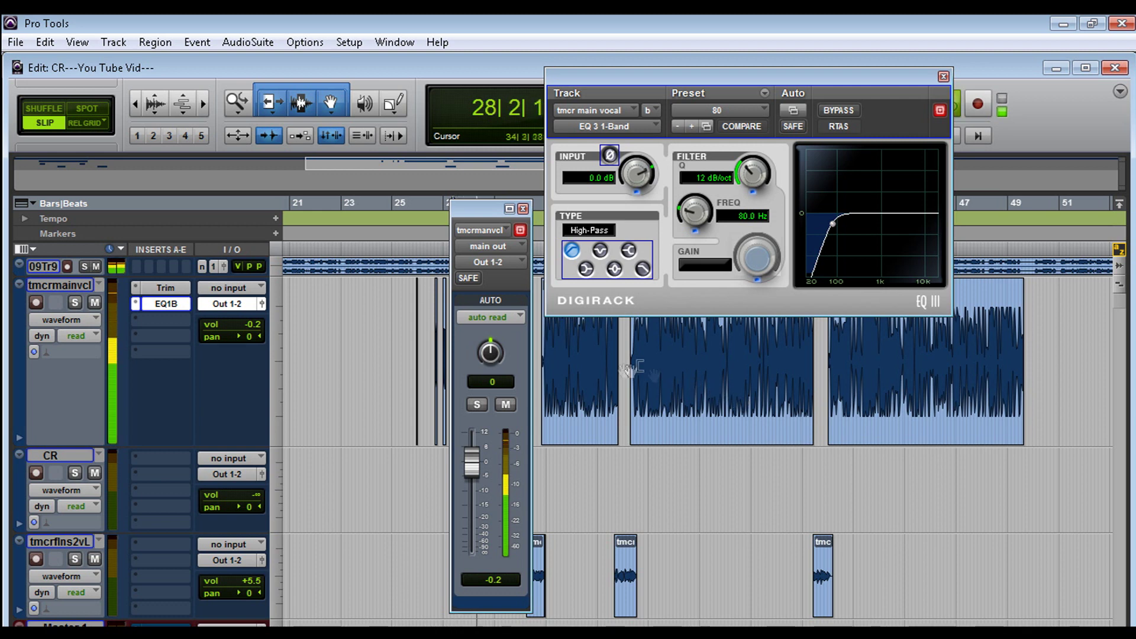
{"action": "key", "text": "space"}
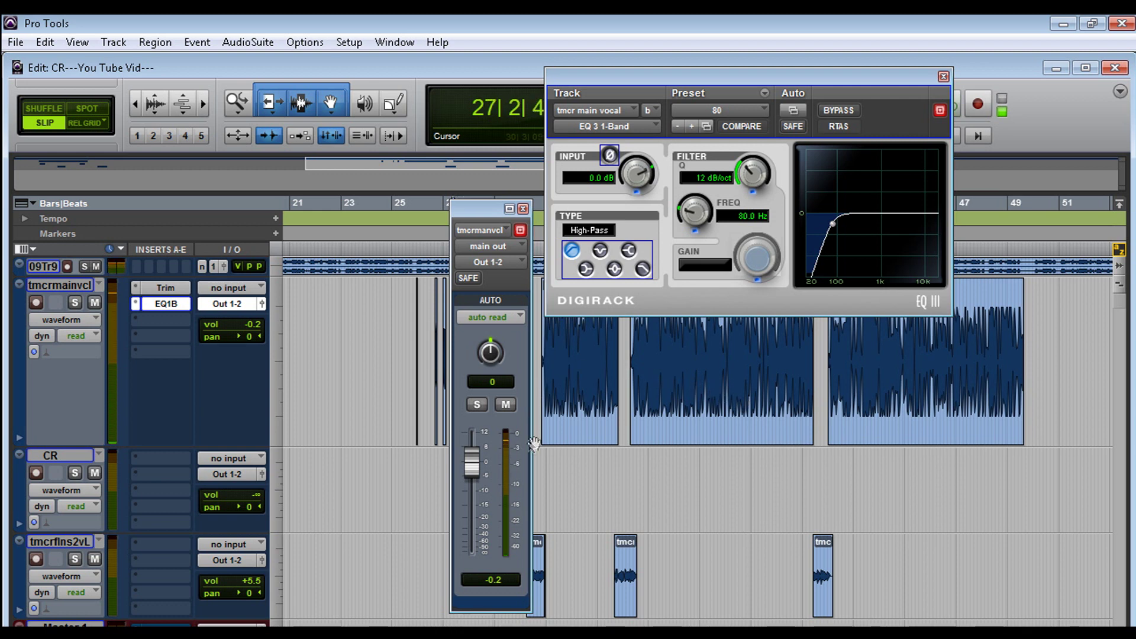
{"action": "left_click", "coordinate": [942, 77]}
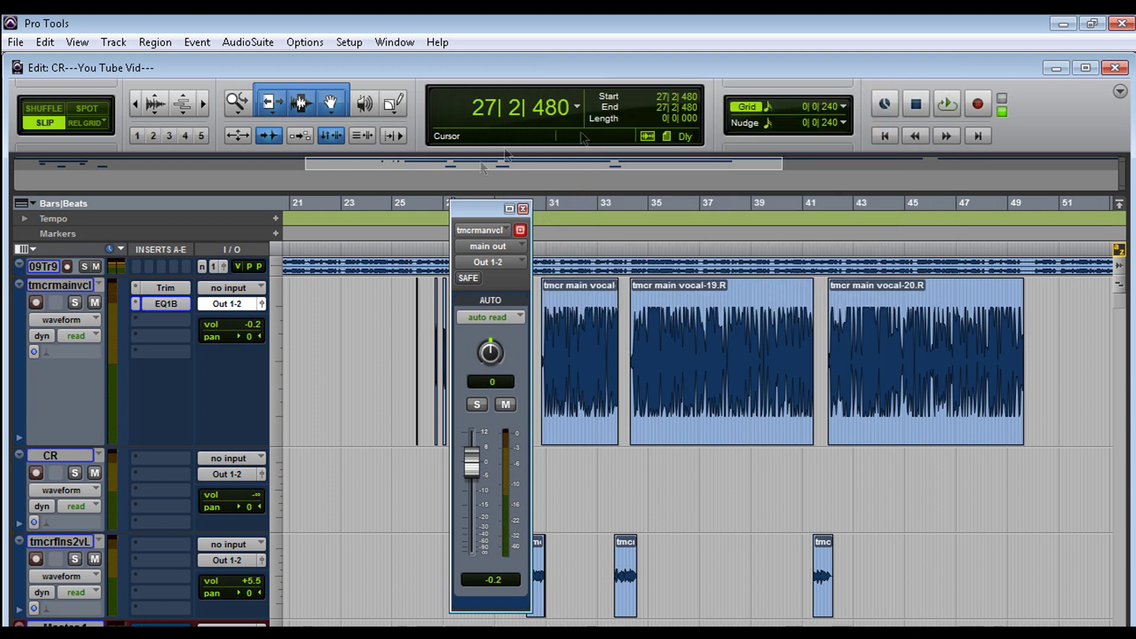
Step: Close the output window and create one duplicate of the main vocal track
{"action": "left_click", "coordinate": [523, 208]}
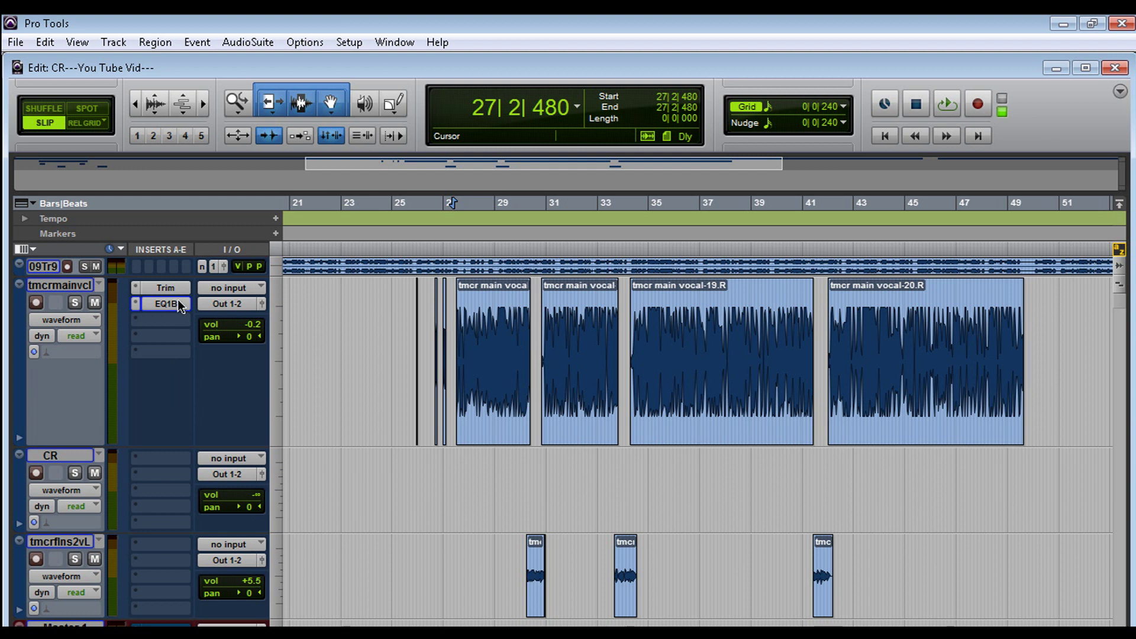
{"action": "left_click", "coordinate": [66, 284]}
{"action": "right_click", "coordinate": [65, 284]}
{"action": "left_click", "coordinate": [173, 394]}
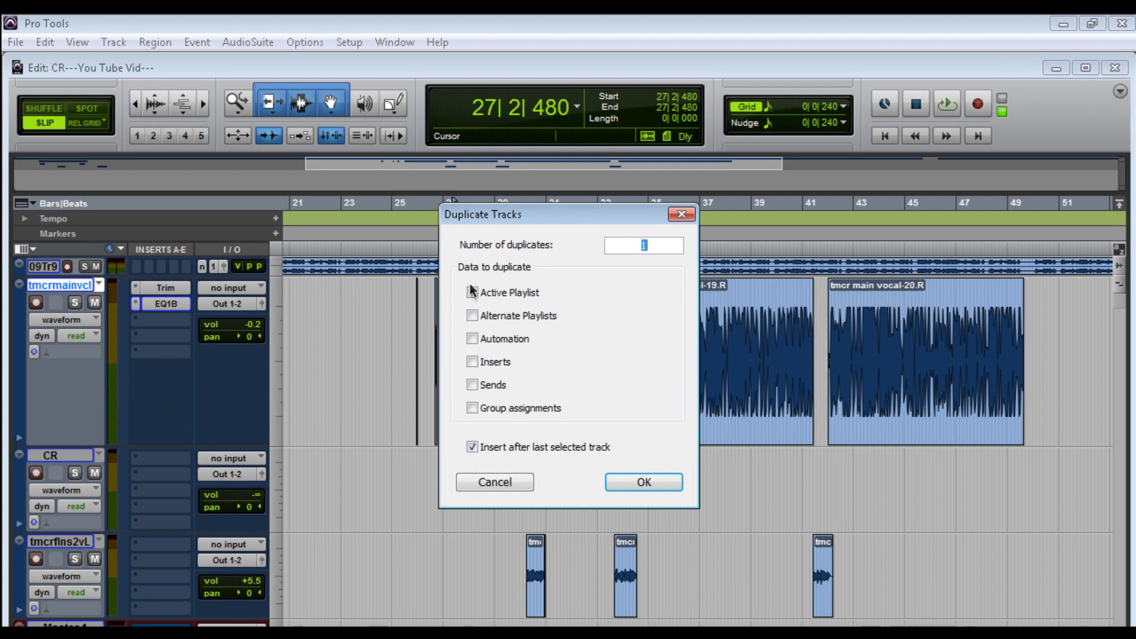
{"action": "left_click", "coordinate": [643, 482]}
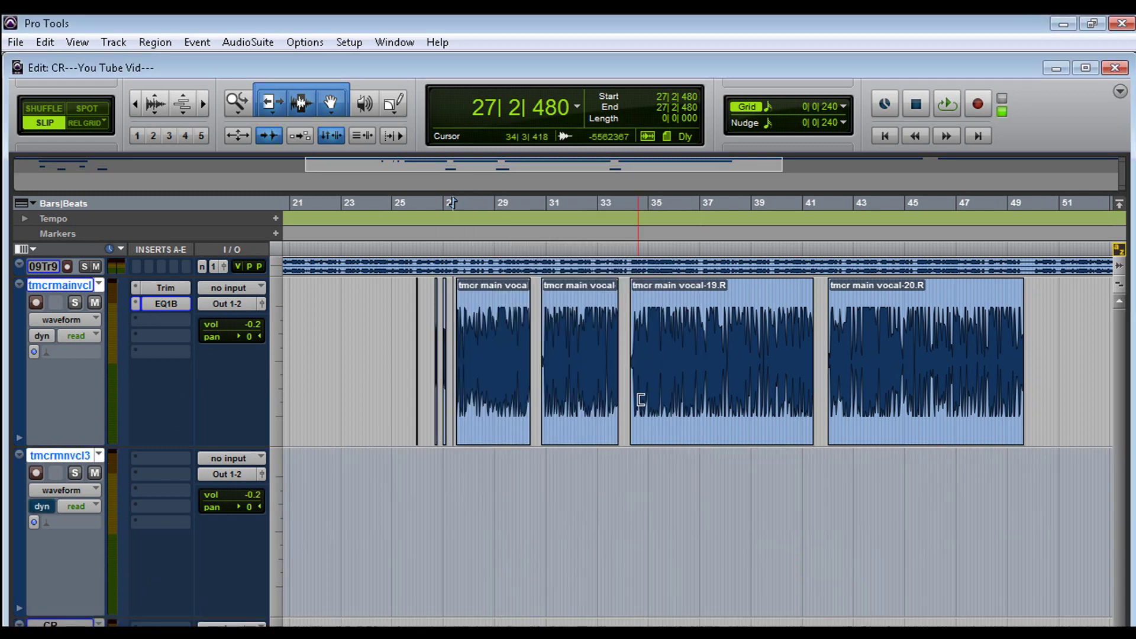
Step: Route the original main vocal's output to the Tmcr bus
{"action": "left_click", "coordinate": [83, 284]}
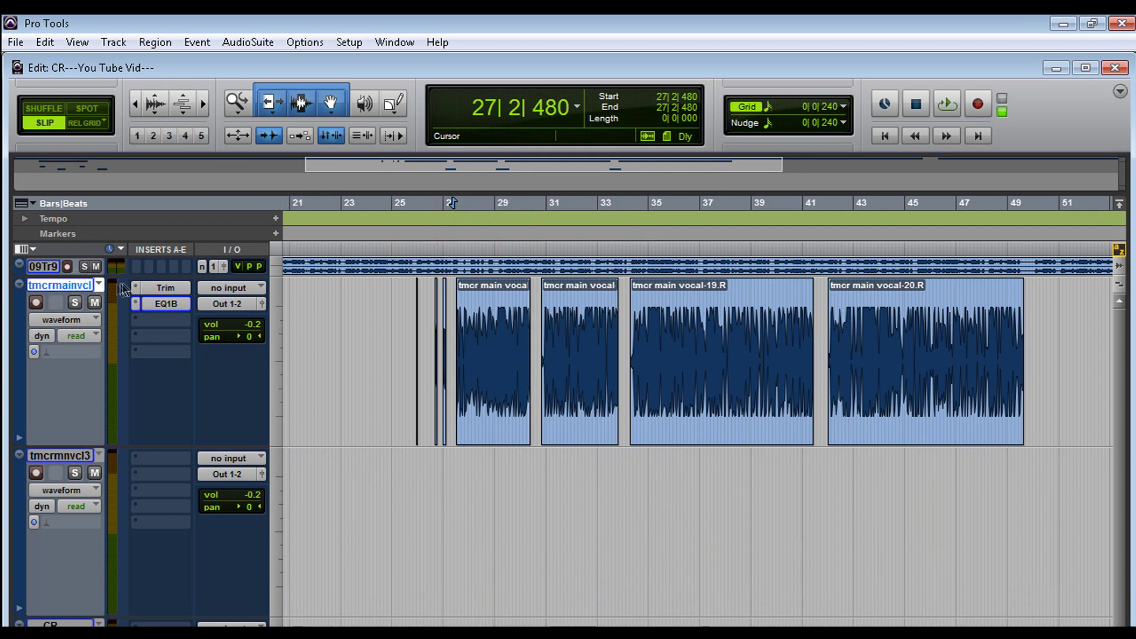
{"action": "left_click", "coordinate": [230, 303]}
{"action": "mouse_move", "coordinate": [235, 349]}
{"action": "mouse_move", "coordinate": [349, 350]}
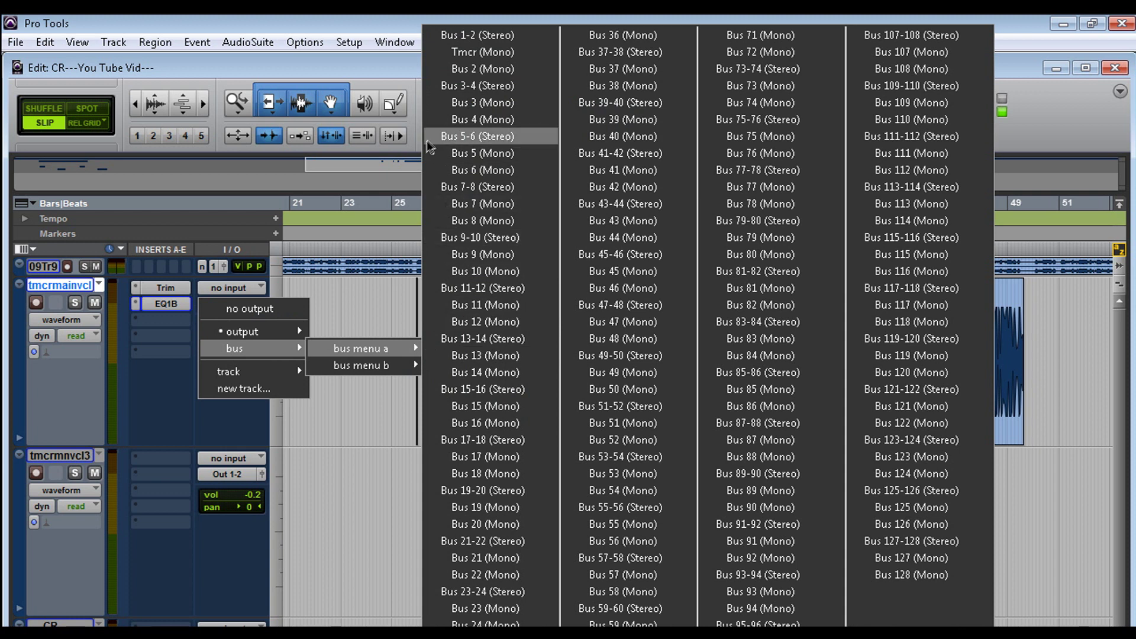
{"action": "left_click", "coordinate": [468, 54]}
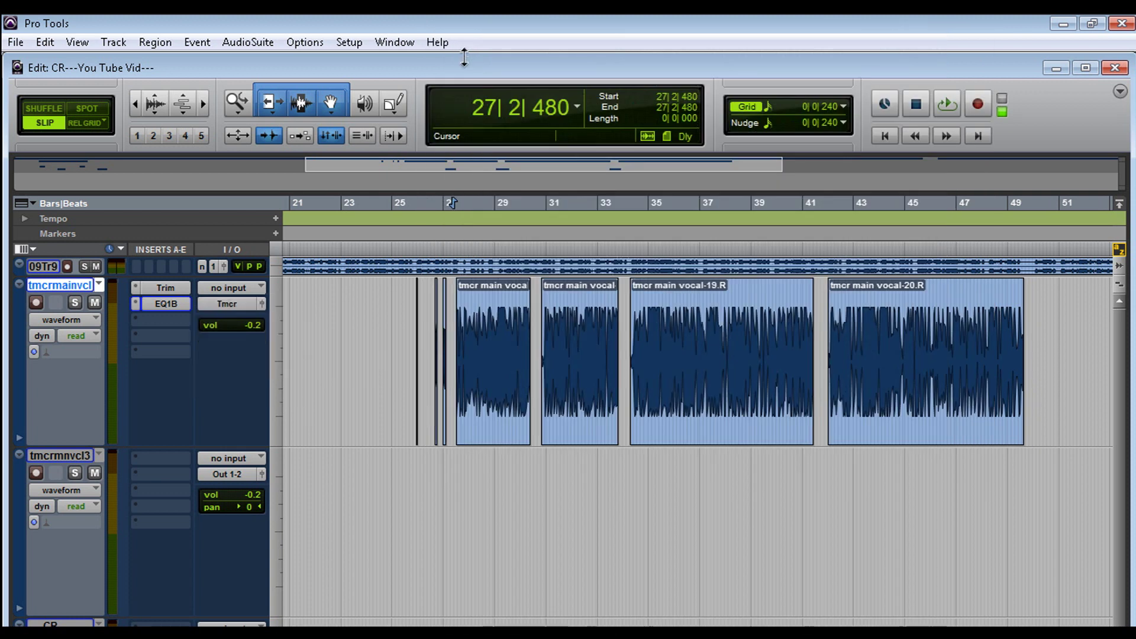
Step: Set the duplicate tmcrmnvcl3 track's input to the Tmcr bus
{"action": "left_click", "coordinate": [224, 459]}
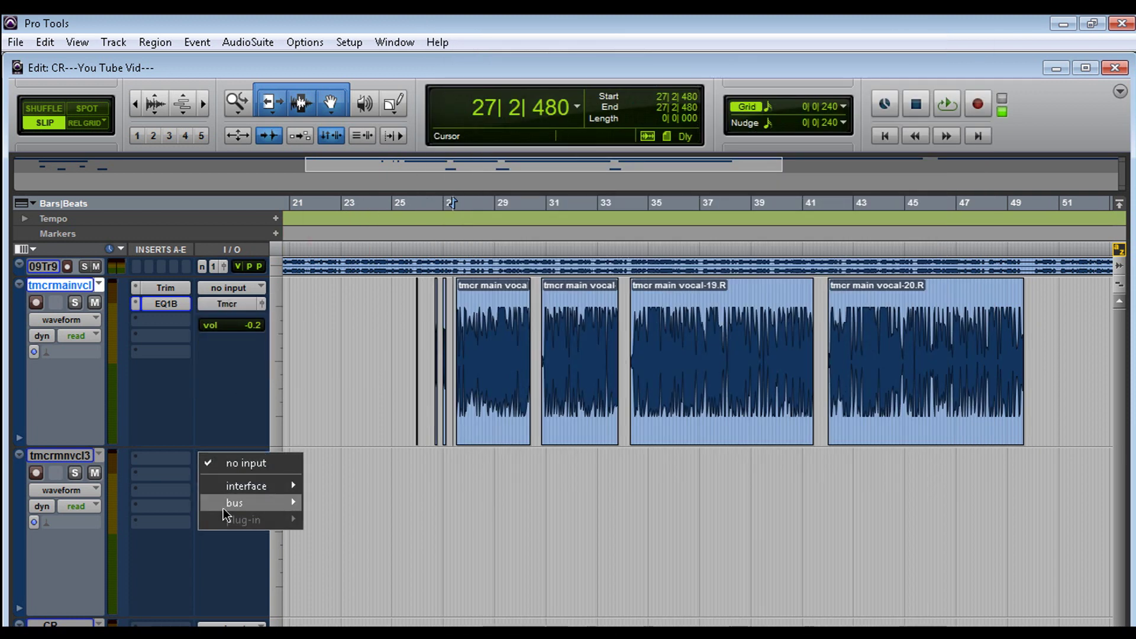
{"action": "mouse_move", "coordinate": [228, 506]}
{"action": "mouse_move", "coordinate": [328, 504]}
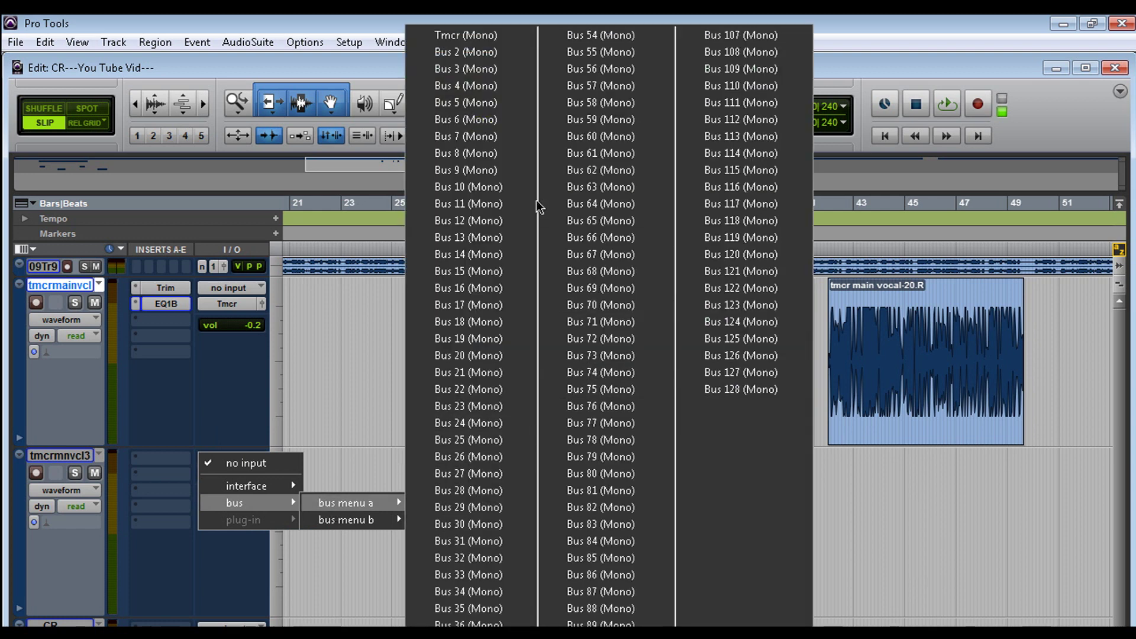
{"action": "left_click", "coordinate": [514, 39]}
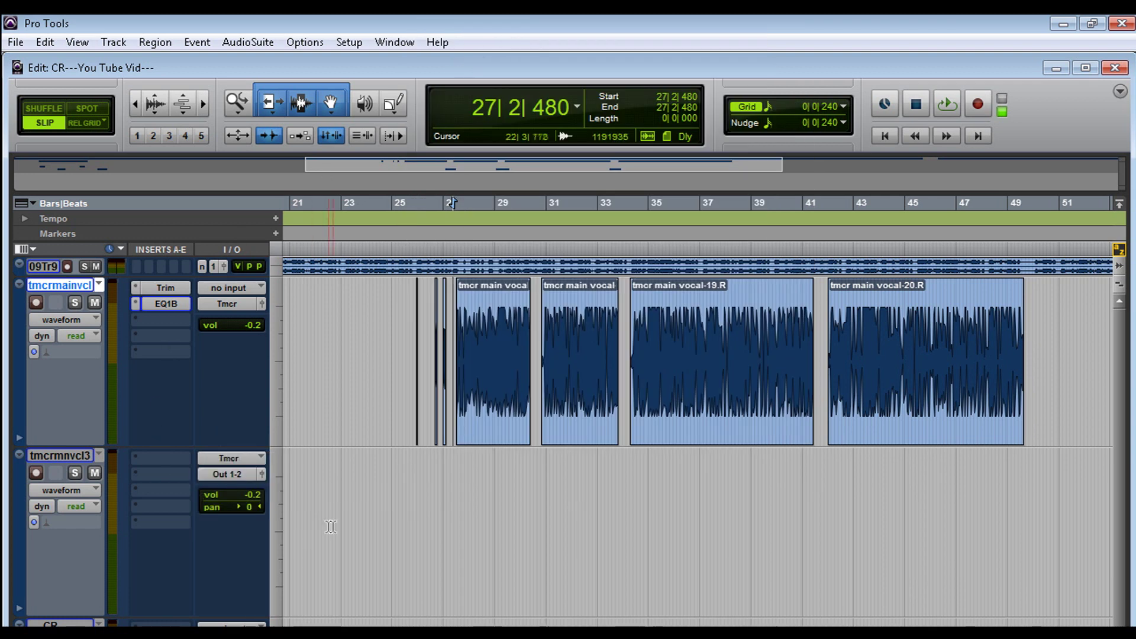
{"action": "left_click", "coordinate": [417, 494]}
Step: Record the processed vocal onto tmcrmnvcl3 from bar 25 to about bar 31, creating tmcr main vocal .dup3_02
{"action": "left_click", "coordinate": [411, 495]}
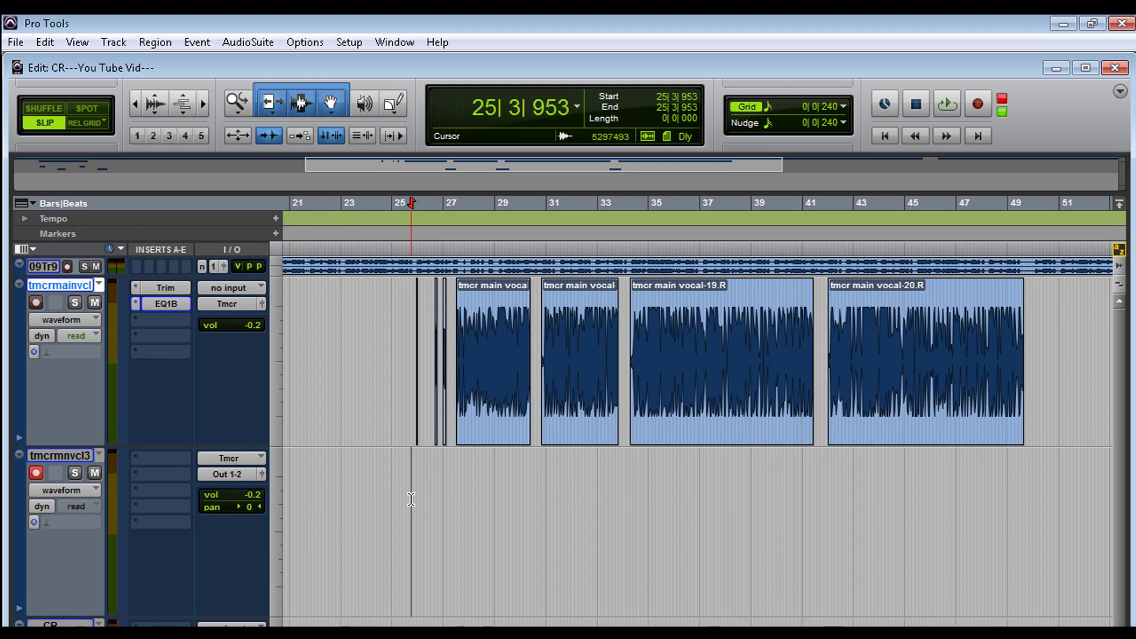
{"action": "key", "text": "ctrl+space"}
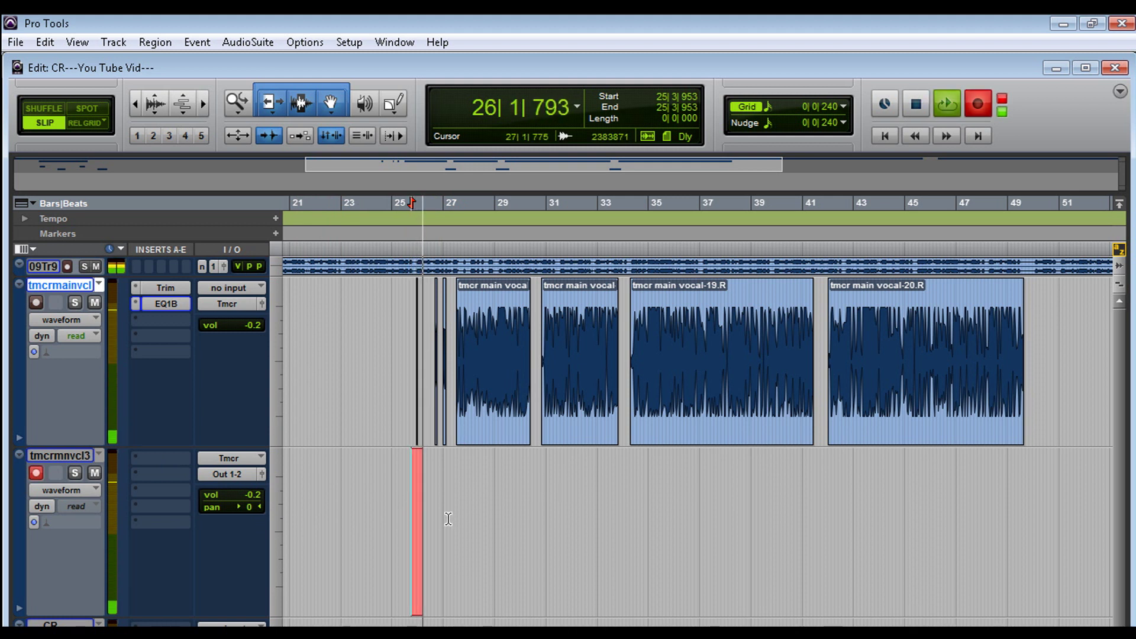
{"action": "key", "text": "F5"}
{"action": "left_click_drag", "start_coordinate": [494, 503], "coordinate": [493, 504]}
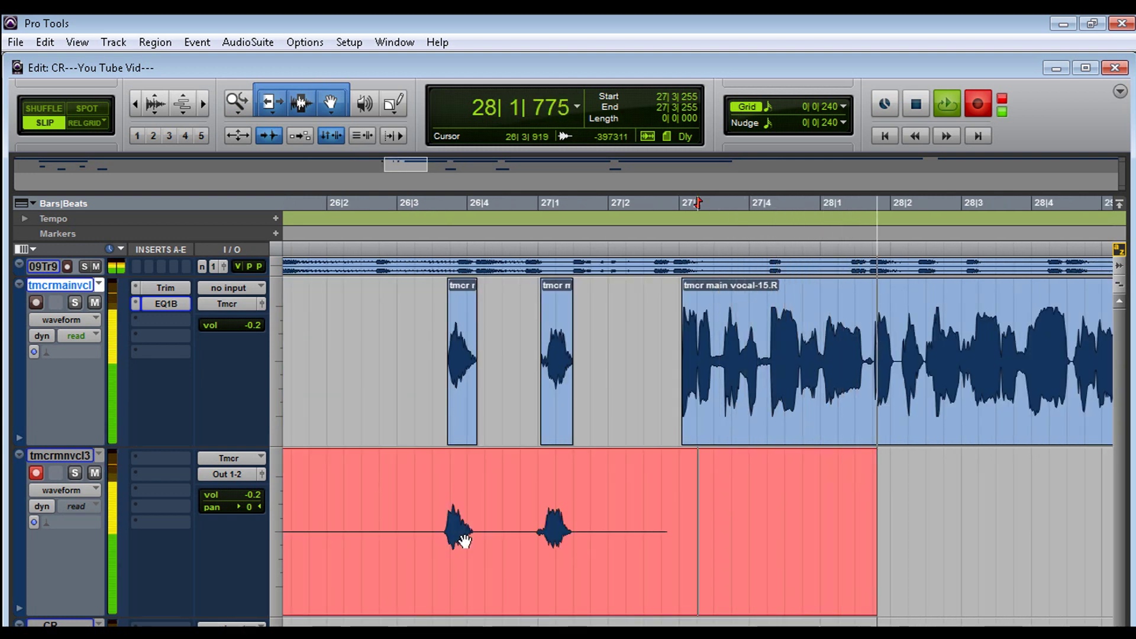
{"action": "key", "text": "ctrl+bracketleft"}
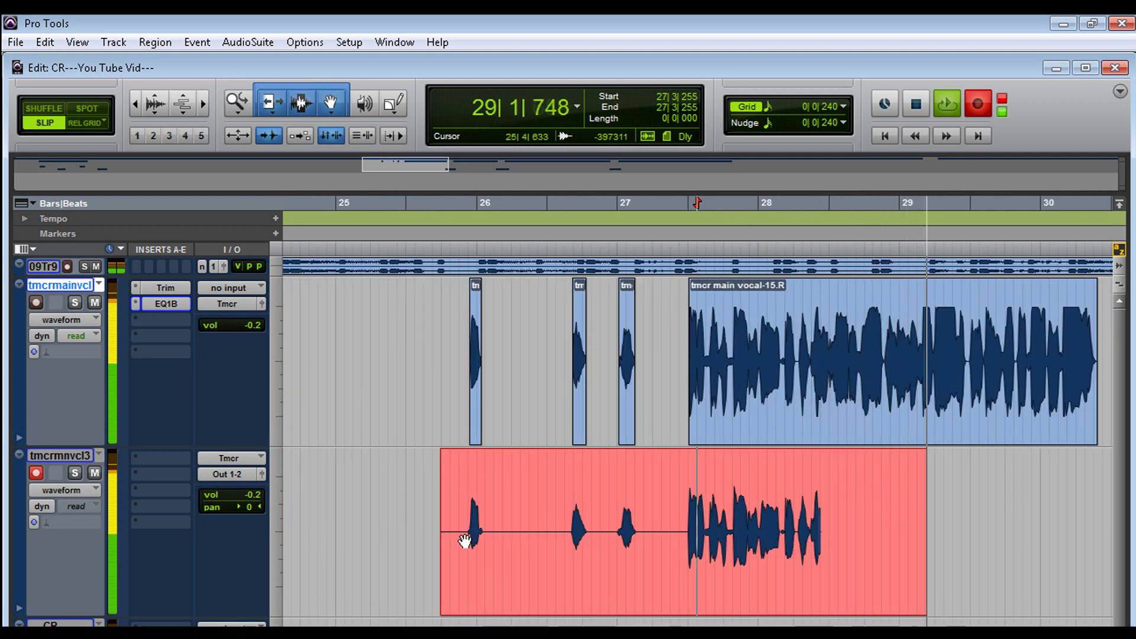
{"action": "key", "text": "ctrl+bracketleft"}
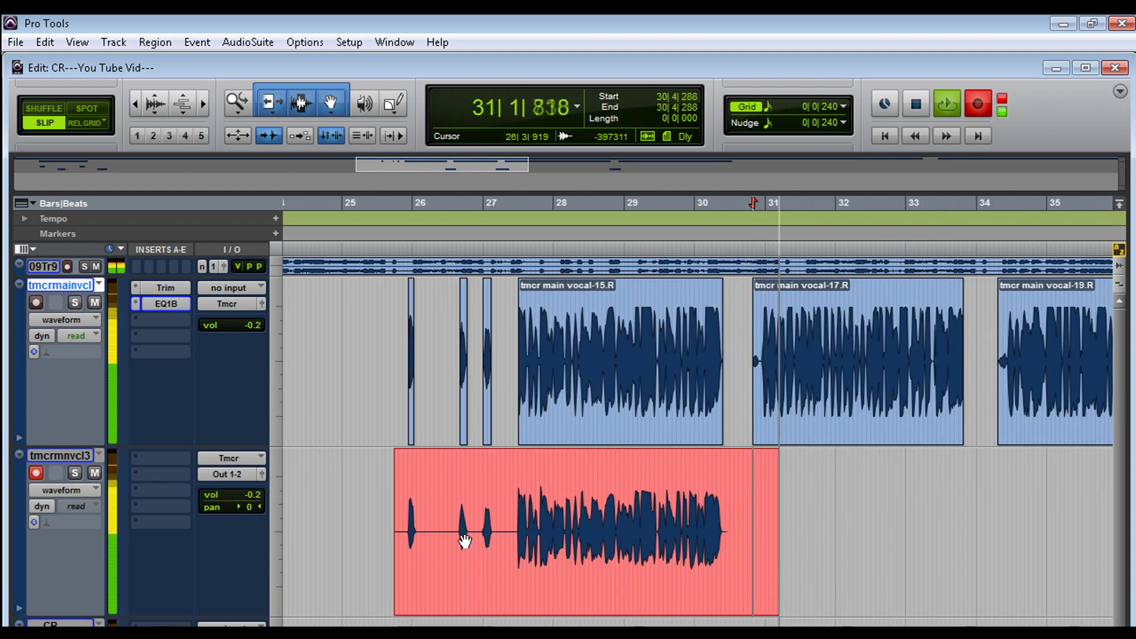
{"action": "key", "text": "space"}
{"action": "left_click", "coordinate": [464, 537]}
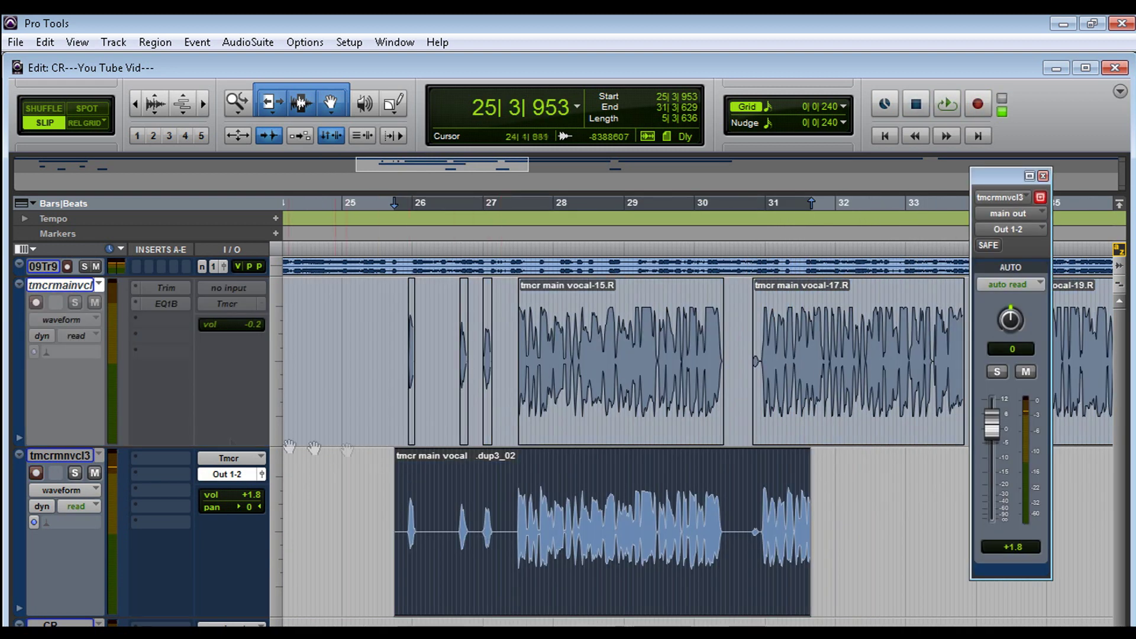
Step: Insert an EQ 3 1-Band on the duplicate track with the 80 Hz high-pass preset
{"action": "left_click", "coordinate": [161, 457]}
{"action": "mouse_move", "coordinate": [180, 490]}
{"action": "mouse_move", "coordinate": [295, 508]}
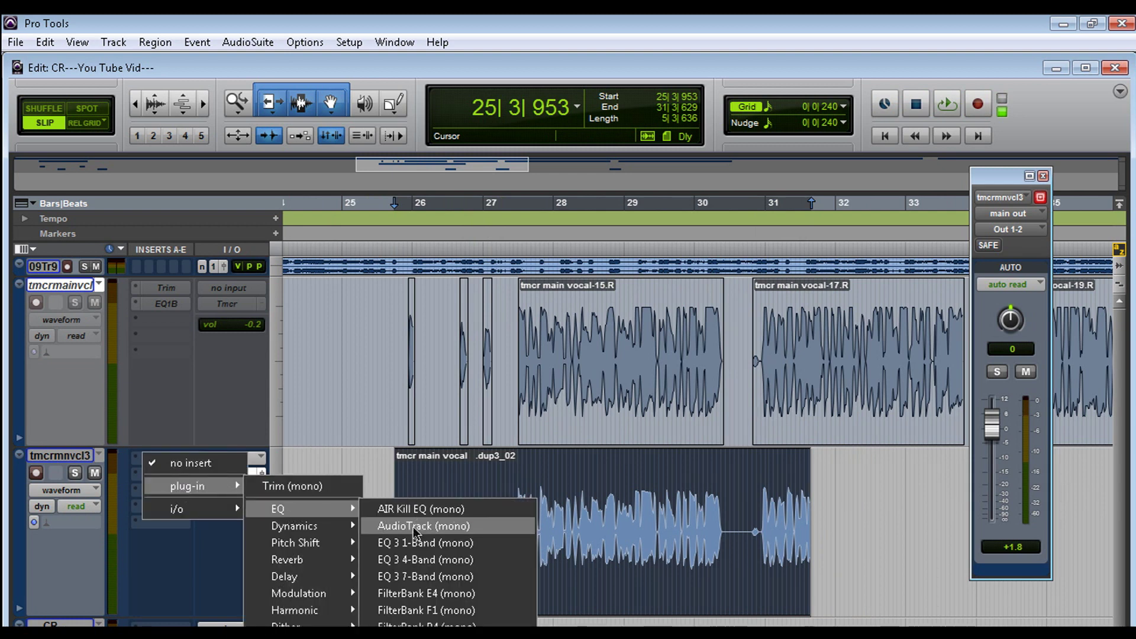
{"action": "left_click", "coordinate": [432, 519]}
{"action": "left_click", "coordinate": [503, 205]}
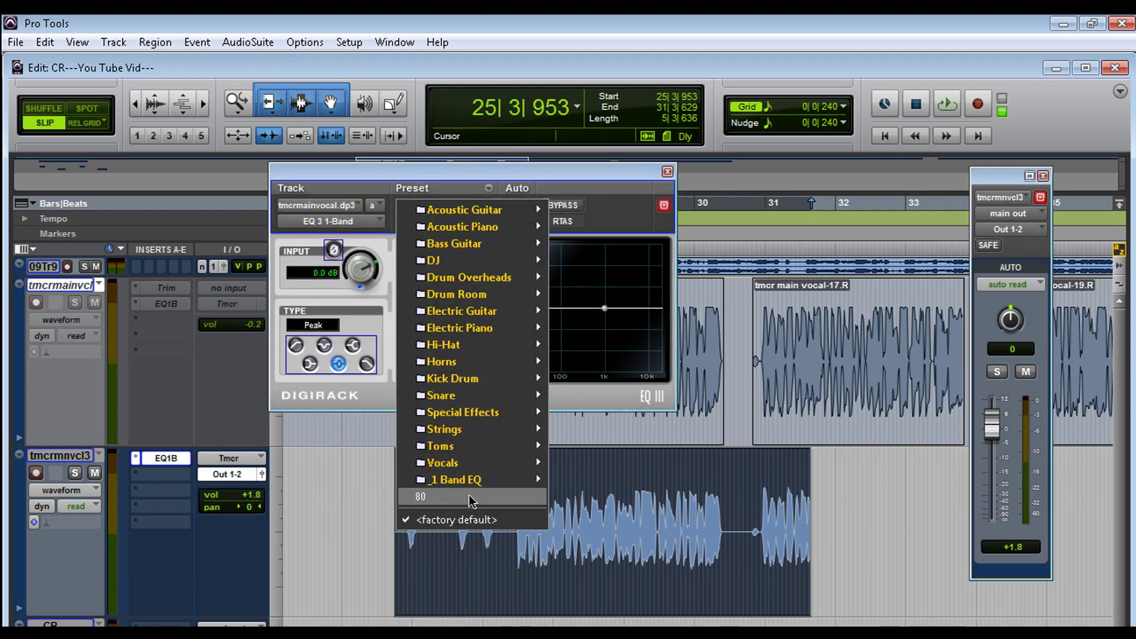
{"action": "left_click", "coordinate": [491, 504]}
Step: Play back the recorded copy and close the EQ window
{"action": "left_click", "coordinate": [511, 517]}
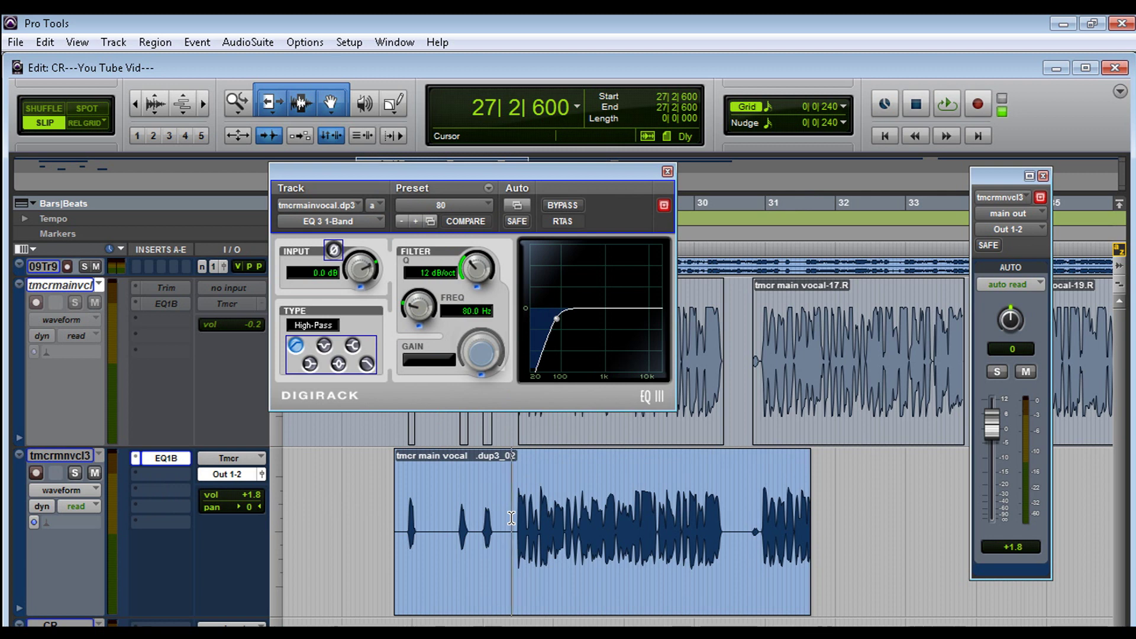
{"action": "key", "text": "space"}
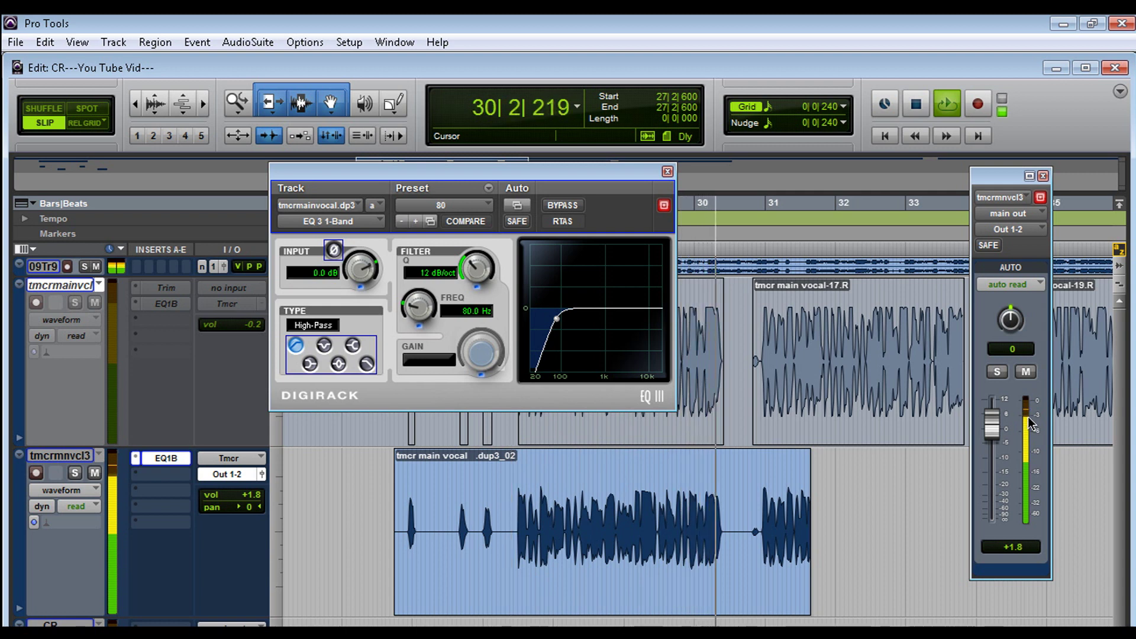
{"action": "key", "text": "space"}
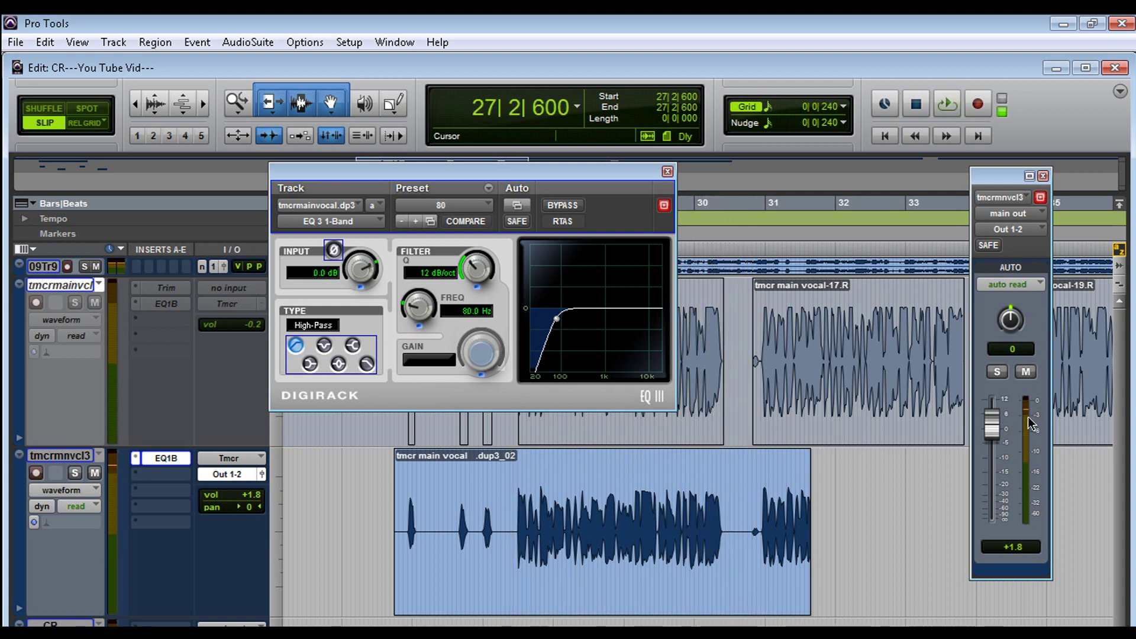
{"action": "left_click", "coordinate": [667, 172]}
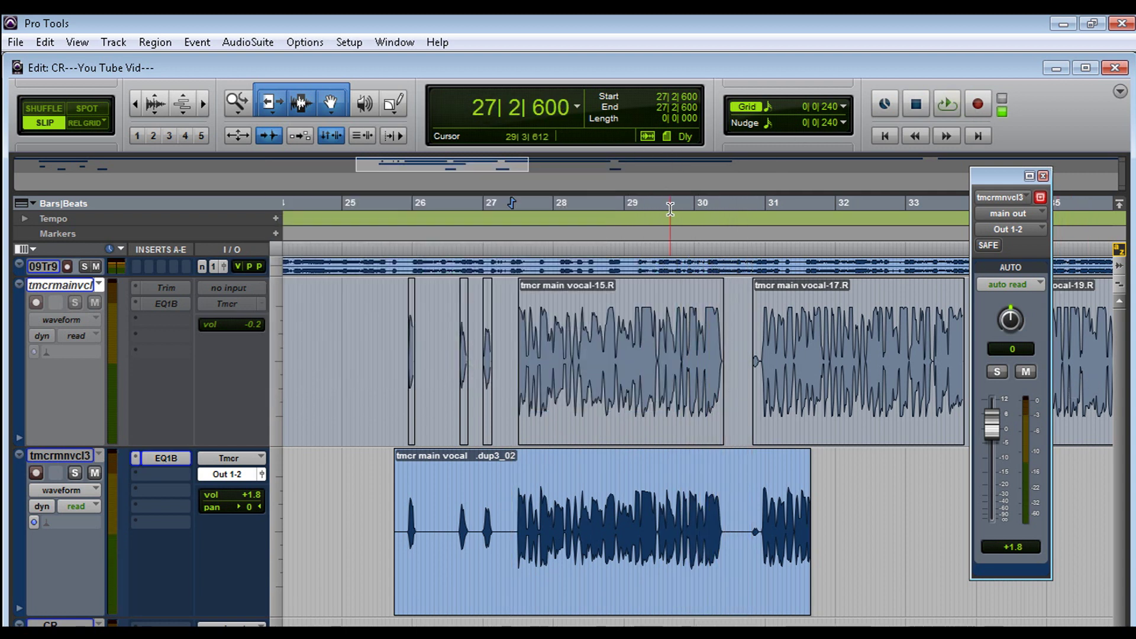